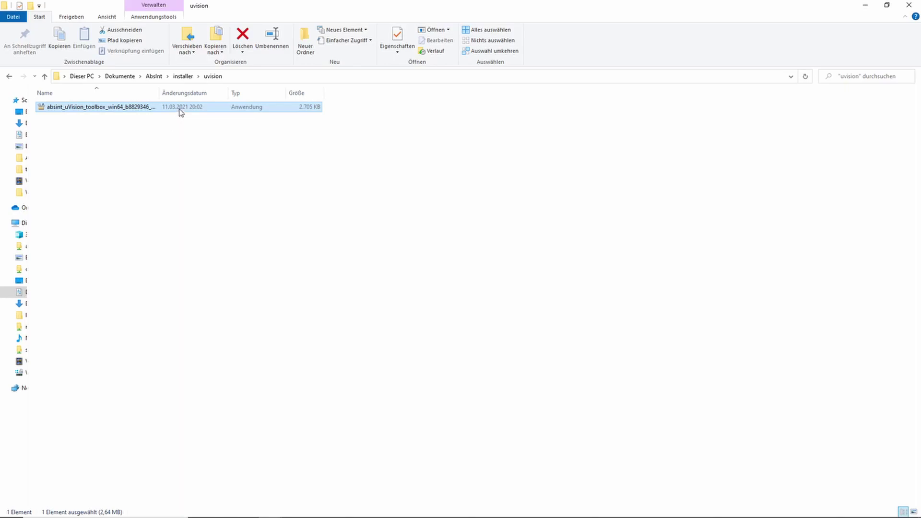
Run the AbsInt uVision toolbox installer, accept the license agreement and start the installation
double_click(182, 108)
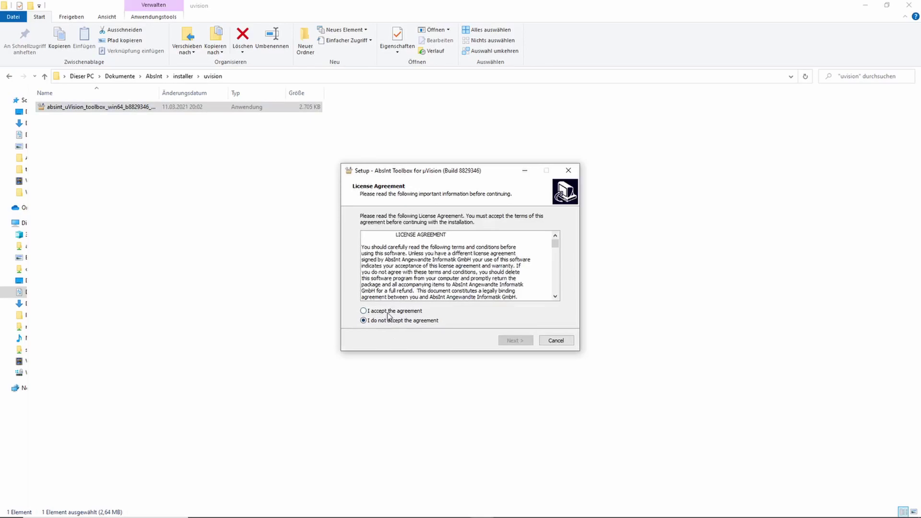
click(389, 313)
click(517, 341)
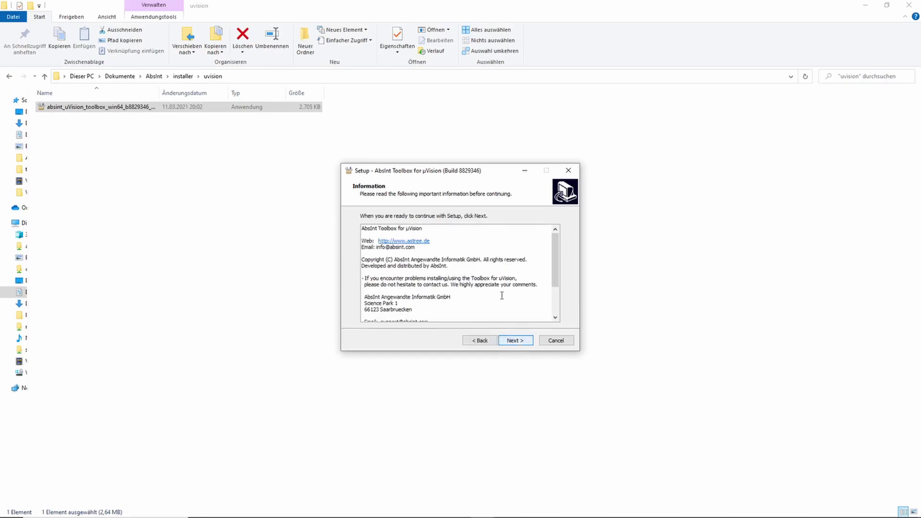
click(515, 341)
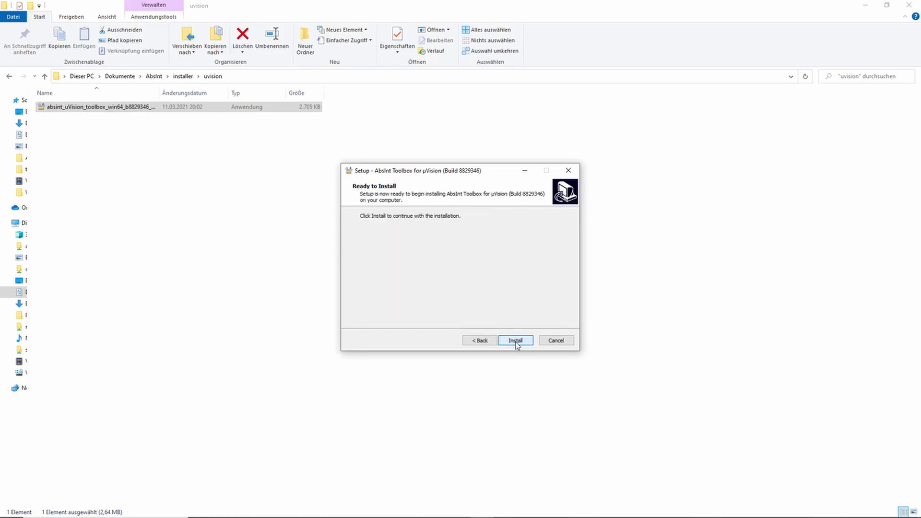
click(515, 342)
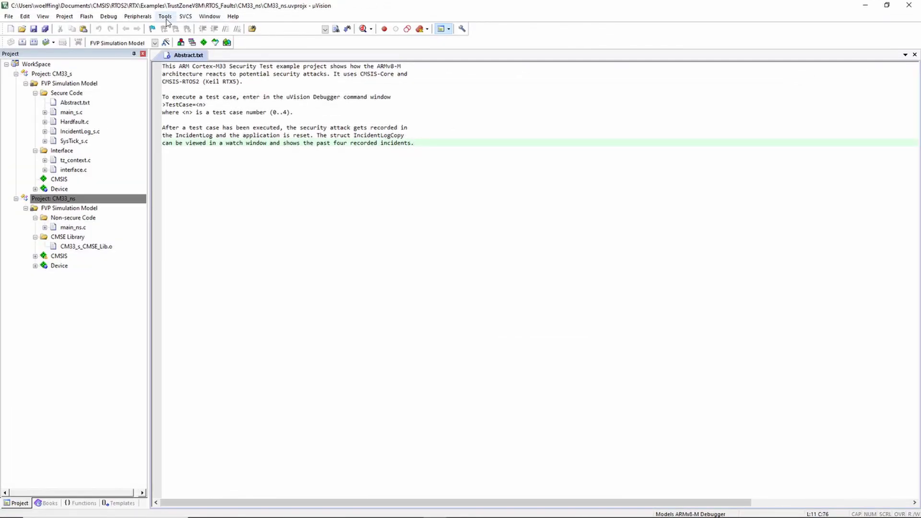
Add a custom tool AbsInt RuleChecker with command C:\Program Files\AbsInt\Common\bin\keil2dax.exe, initial folder .\ and arguments --project-file "#P" --symbols %Y --include $J
click(166, 18)
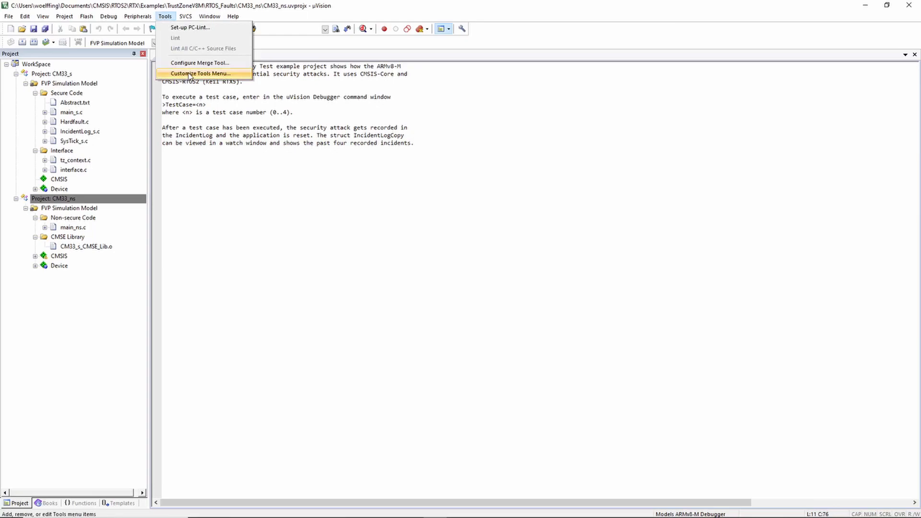
click(190, 75)
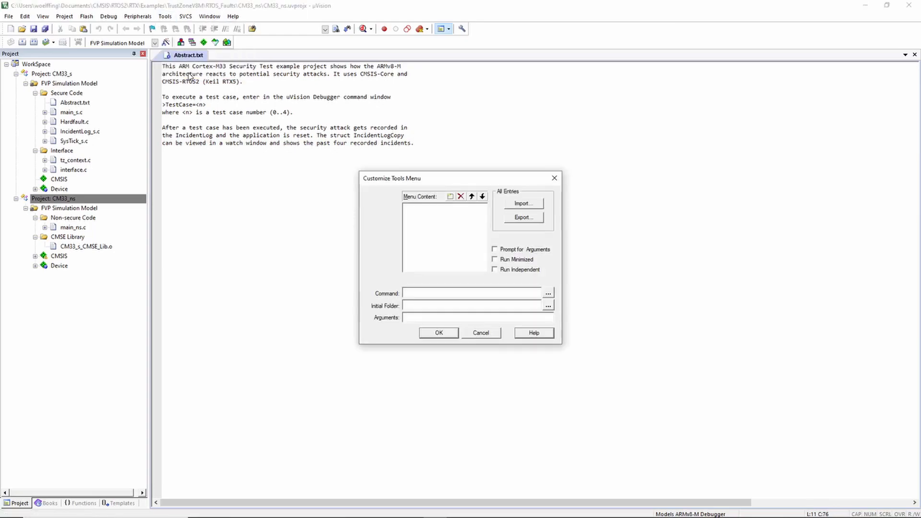
click(451, 197)
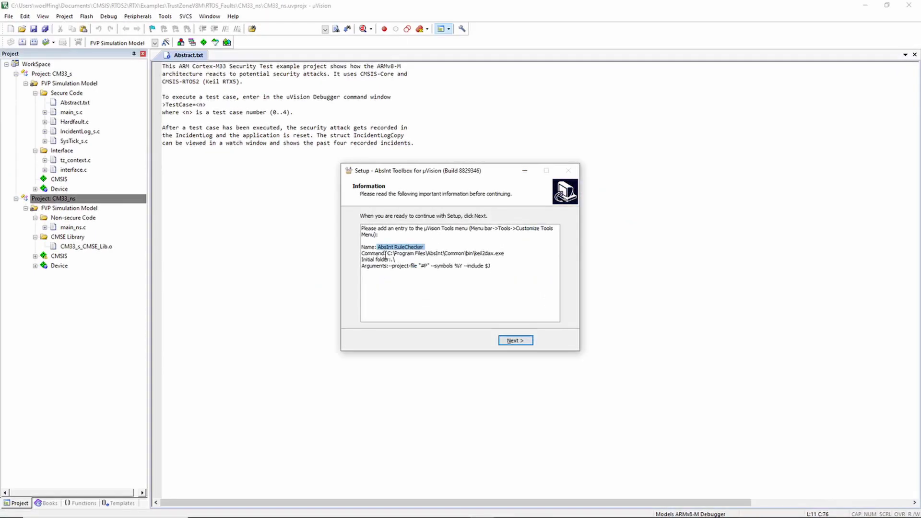
drag(389, 253, 506, 252)
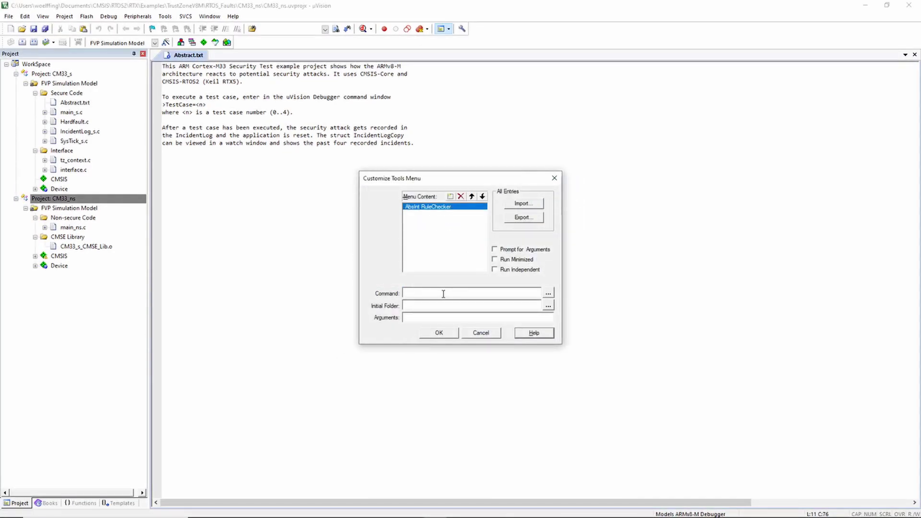
text(C:\Program Files\AbsInt\Common\bin\keil2dax.exe)
click(440, 304)
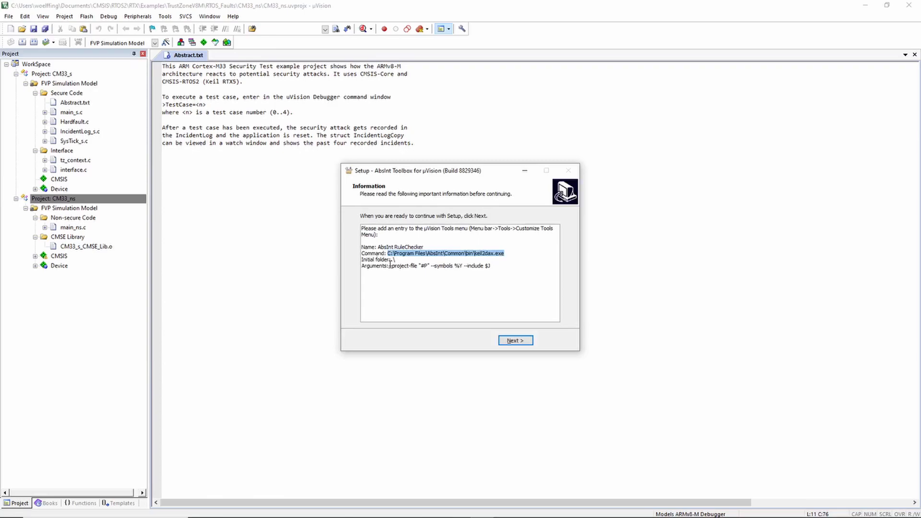
drag(389, 265, 497, 269)
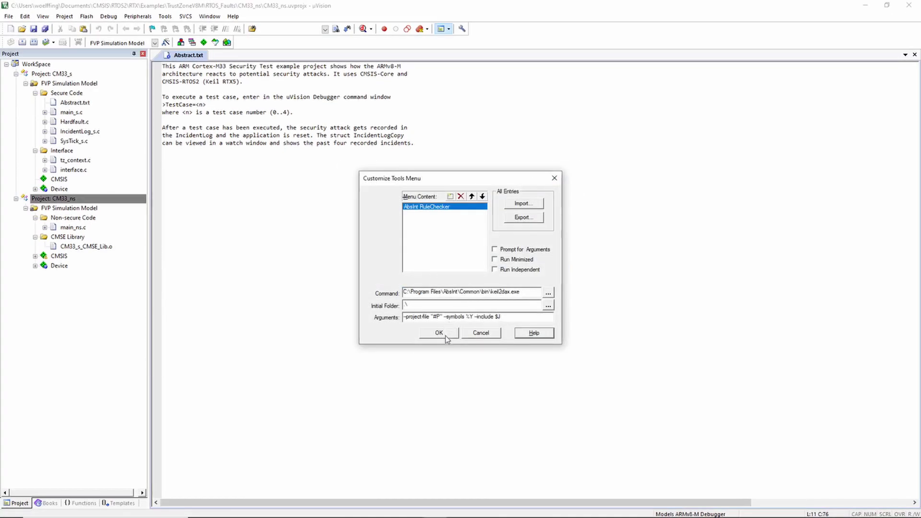
click(444, 335)
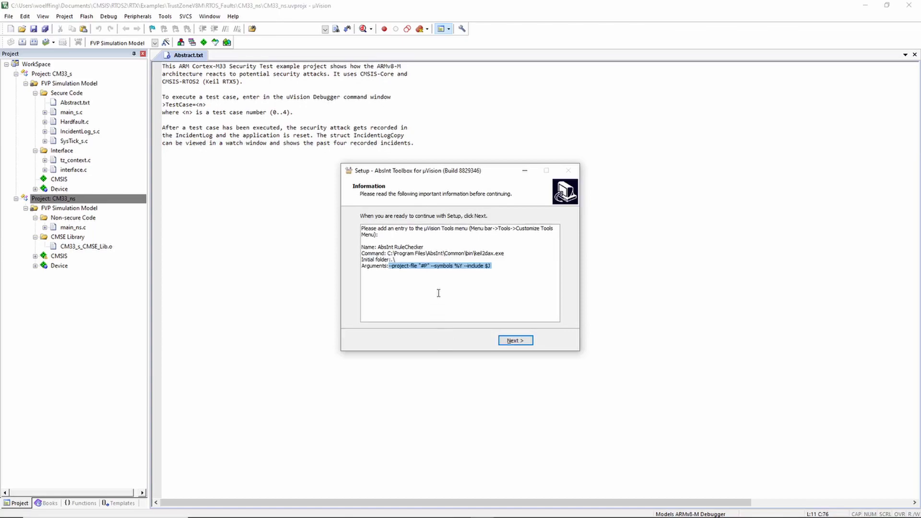
Finish the AbsInt Toolbox setup wizard and check µVision's tools for the new AbsInt RuleChecker entry
click(438, 293)
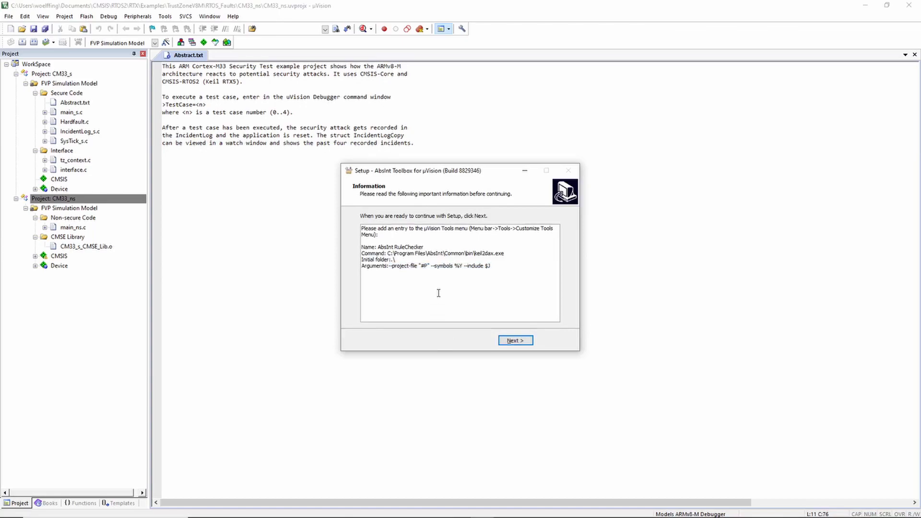
click(515, 342)
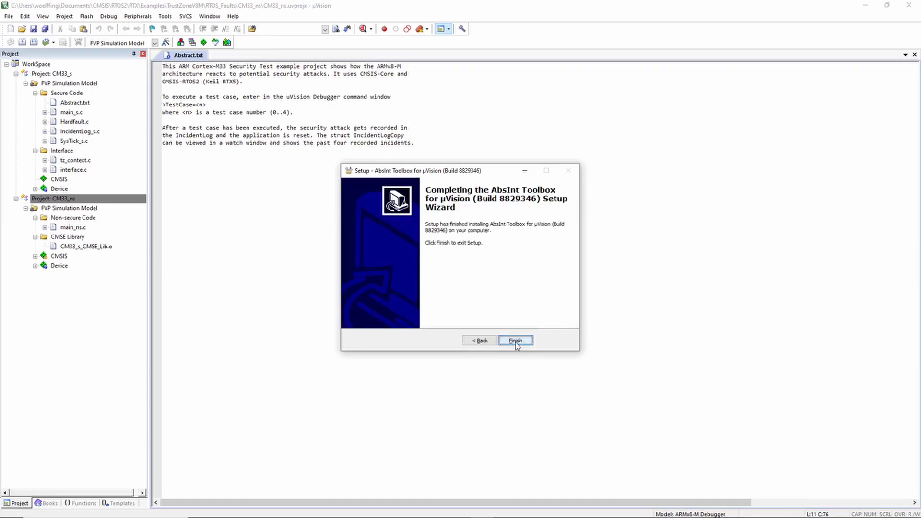
click(515, 341)
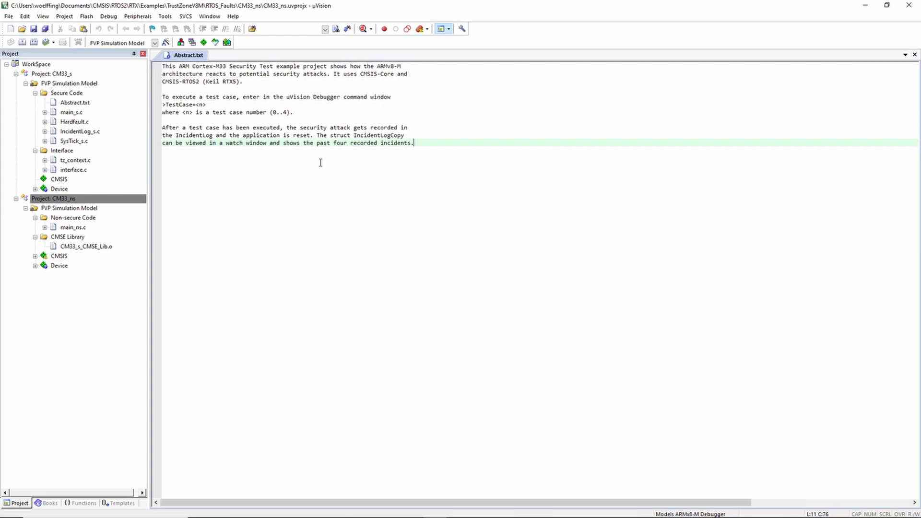
click(165, 17)
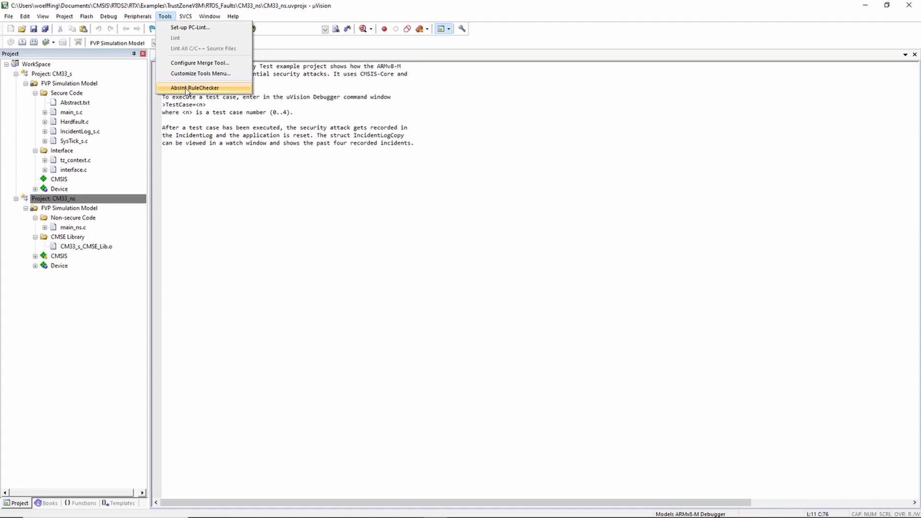
click(235, 250)
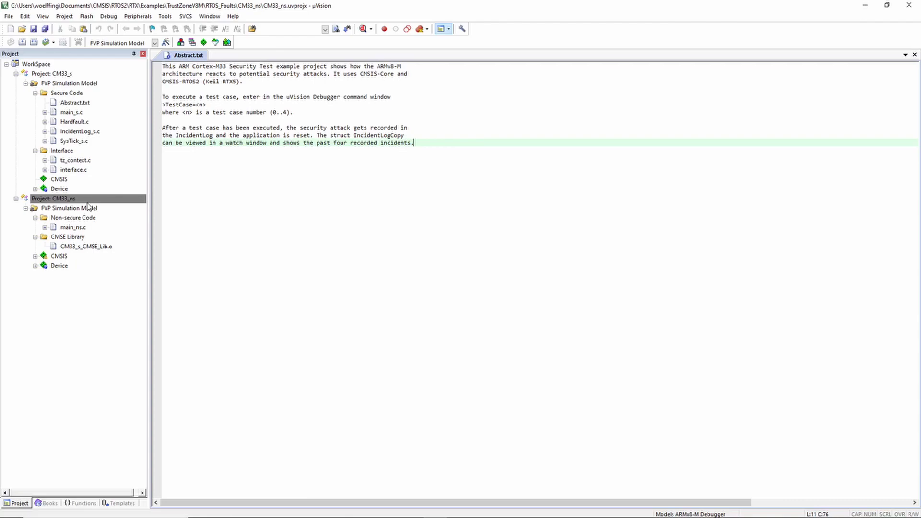
Build the CM33_ns project in the µVision workspace
click(57, 201)
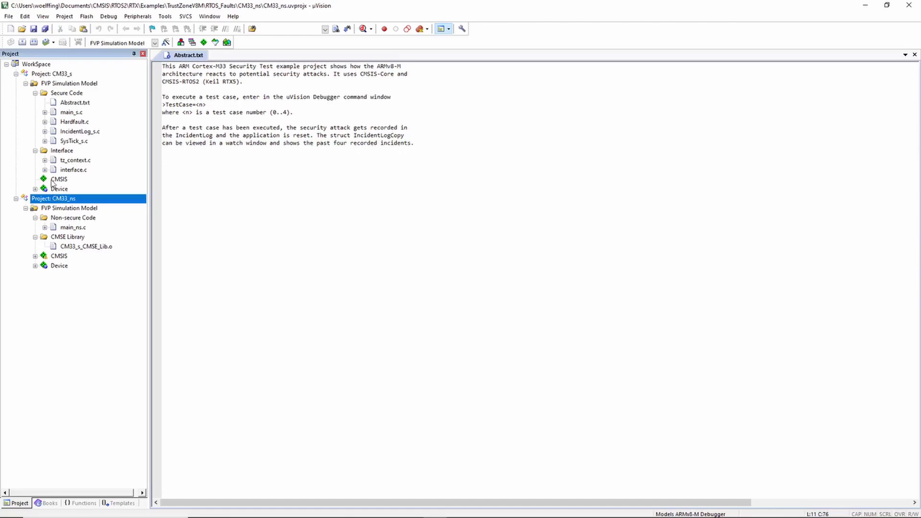
click(26, 43)
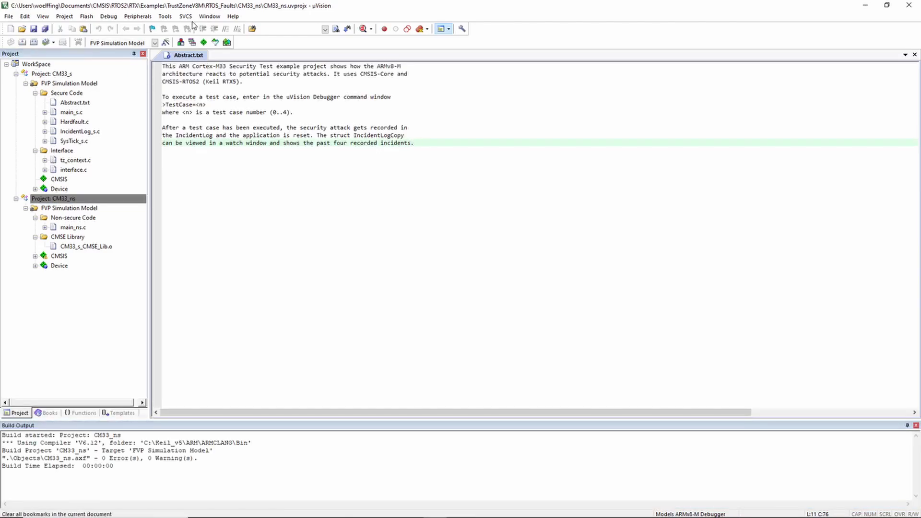
Launch AbsInt RuleChecker on the CM33_ns project and run the complete analysis with the imported preprocessor configuration
click(165, 16)
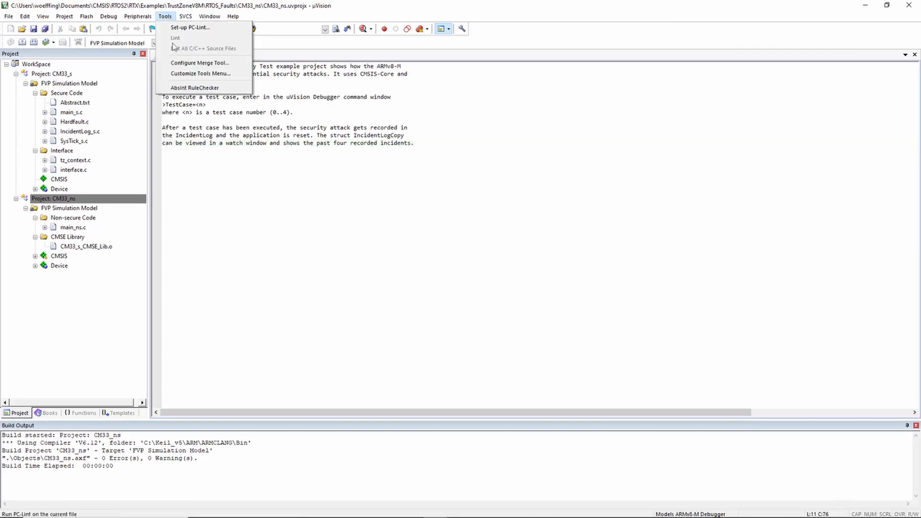
click(187, 89)
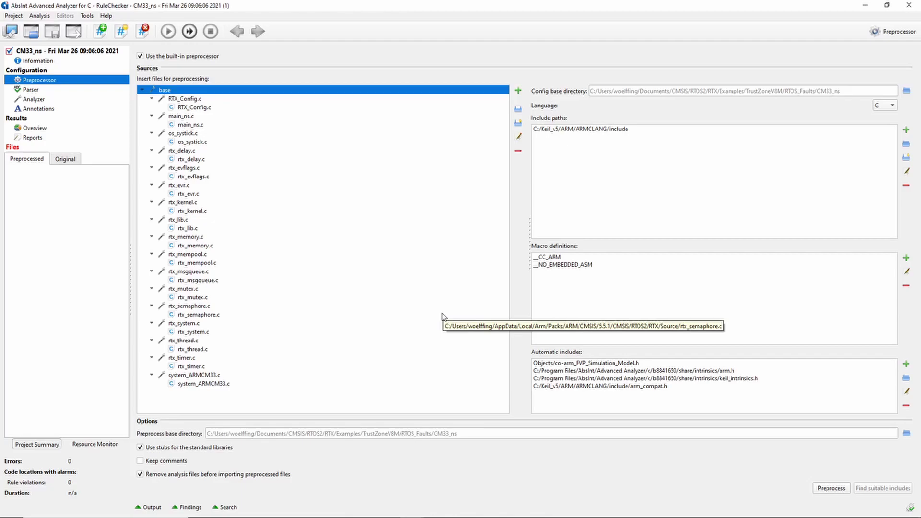
click(191, 33)
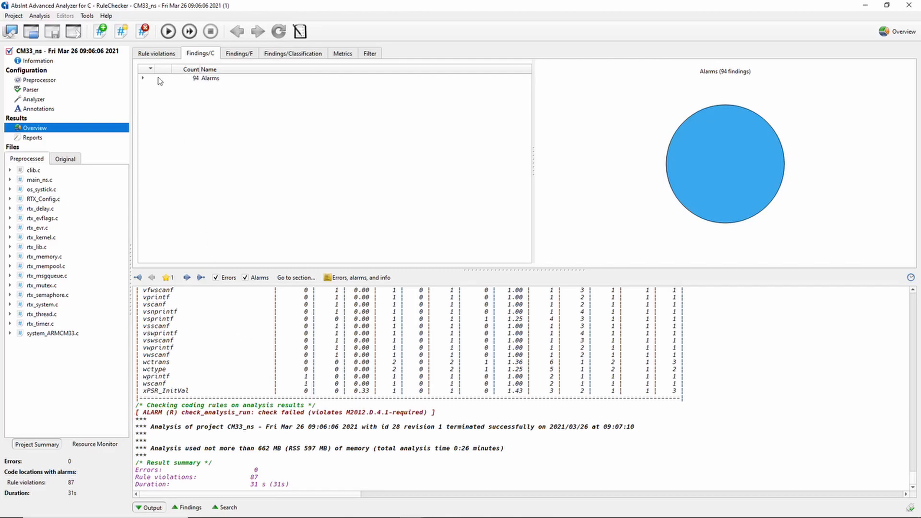
Examine the analysis results by violated rule, including MISRA C:2012 and Diagnostics, by failed coding rule check, and by file
click(160, 53)
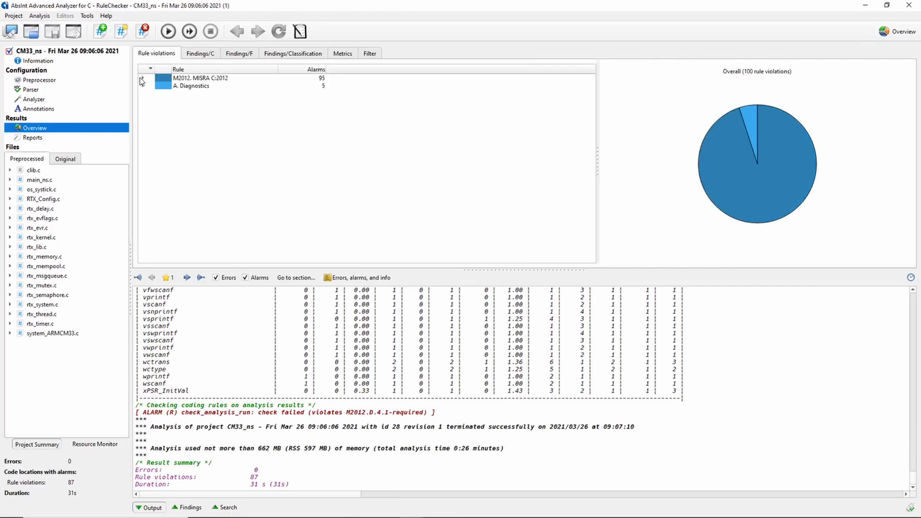
click(142, 80)
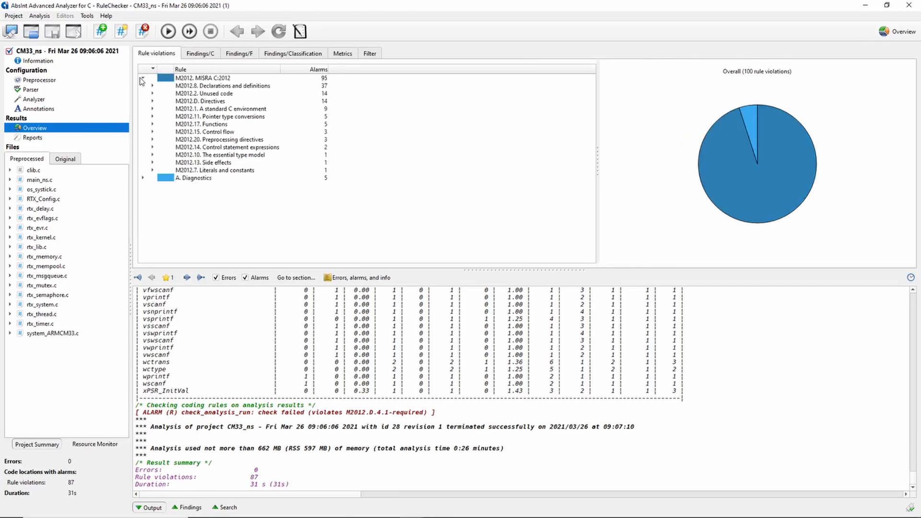
click(144, 178)
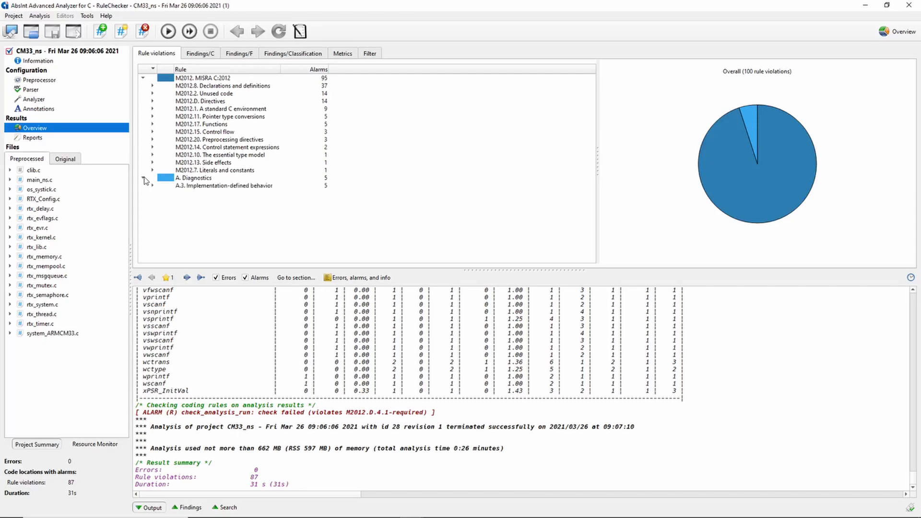
click(202, 56)
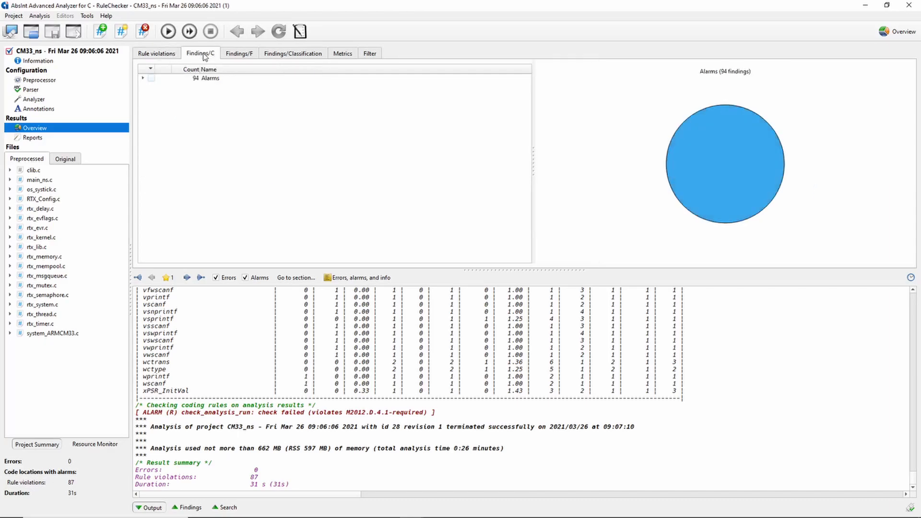
click(144, 80)
click(153, 86)
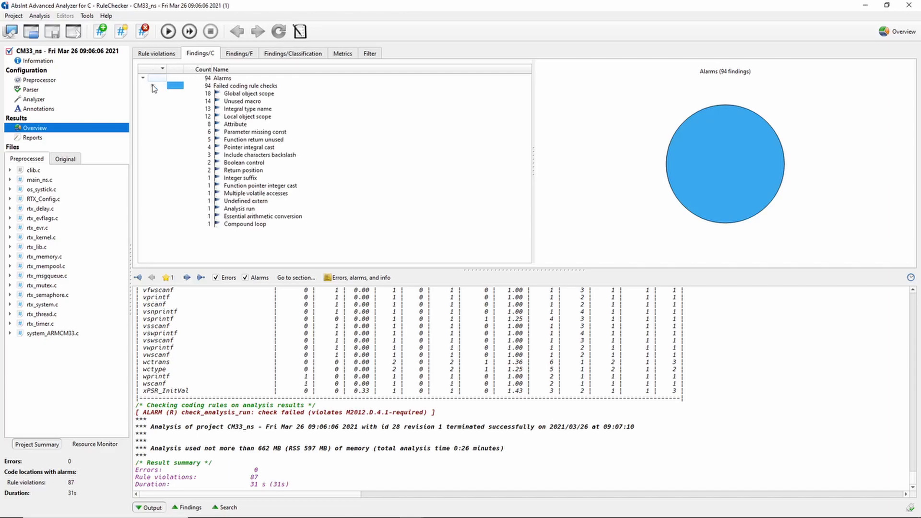
click(233, 56)
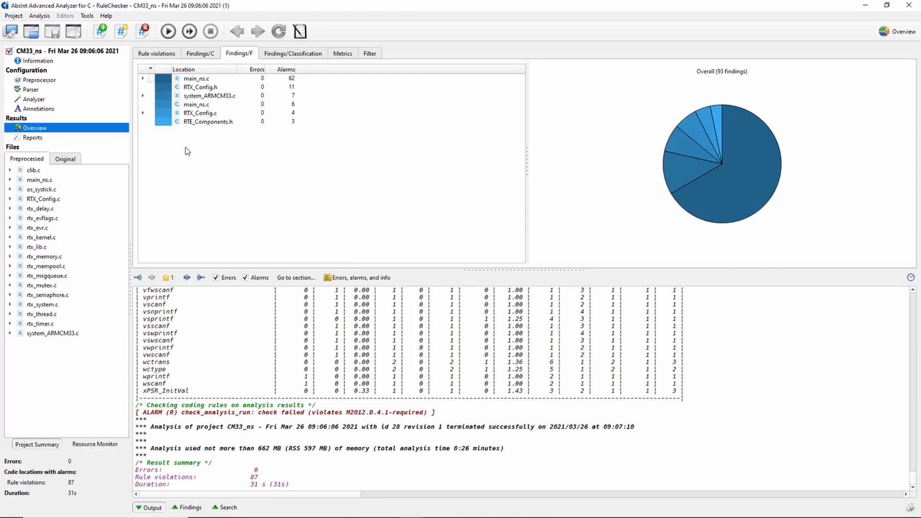
Filter the findings to rule M2012.13.2 under Side effects and open the multiple volatile accesses alarm's location in main_ns.c
click(152, 54)
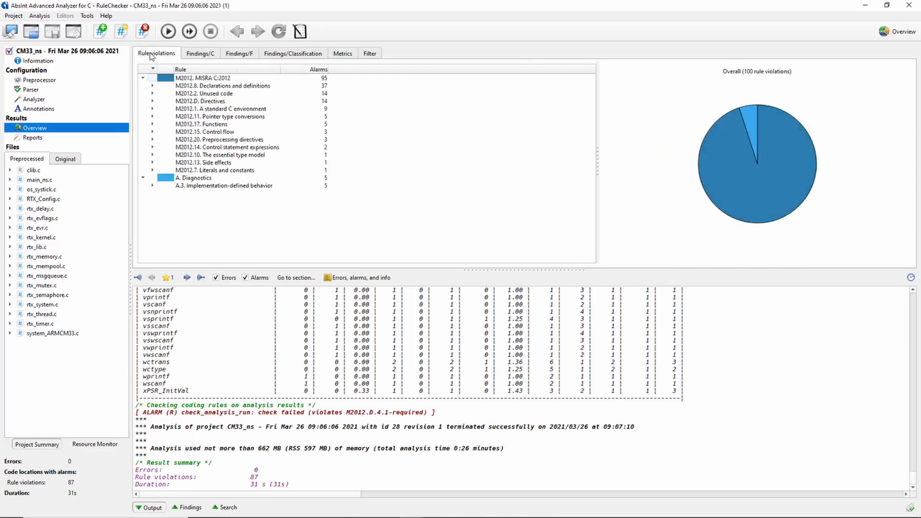
double_click(188, 164)
double_click(196, 171)
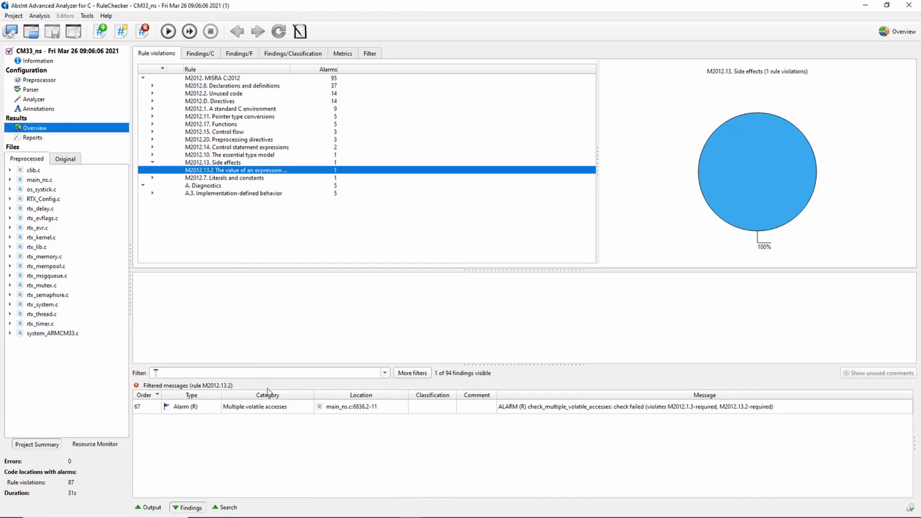
click(283, 409)
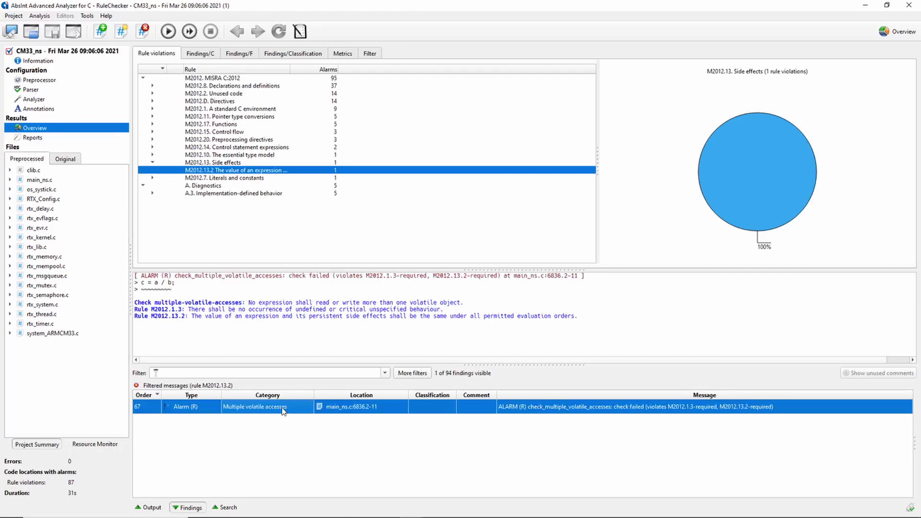
double_click(283, 409)
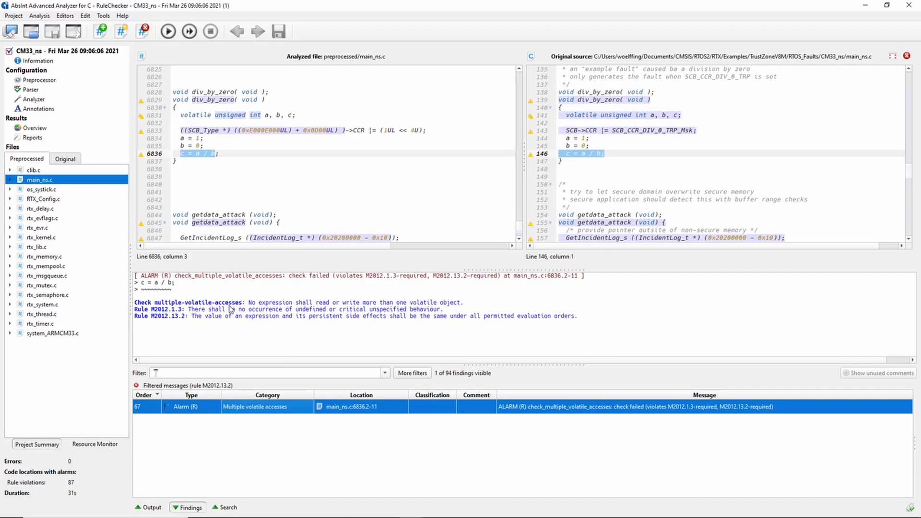
Classify the multiple volatile accesses alarm in main_ns.c as true
double_click(430, 409)
click(431, 407)
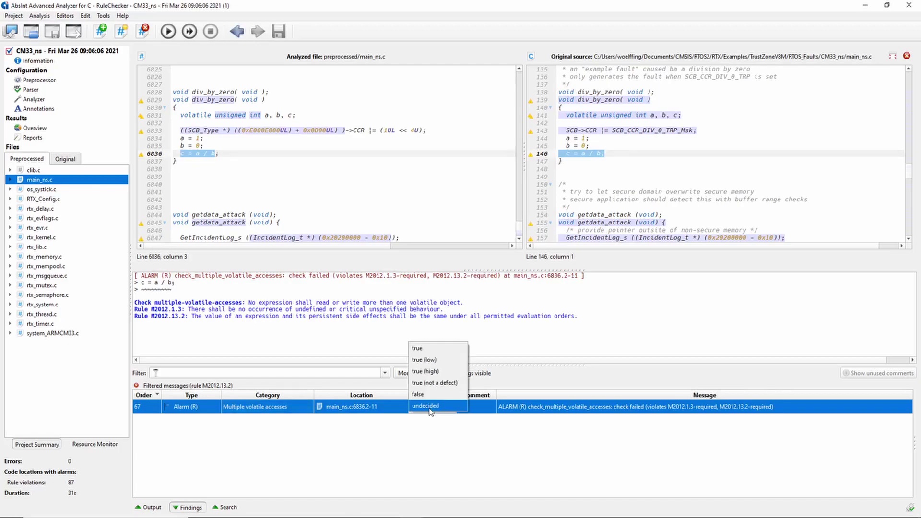
key(Up)
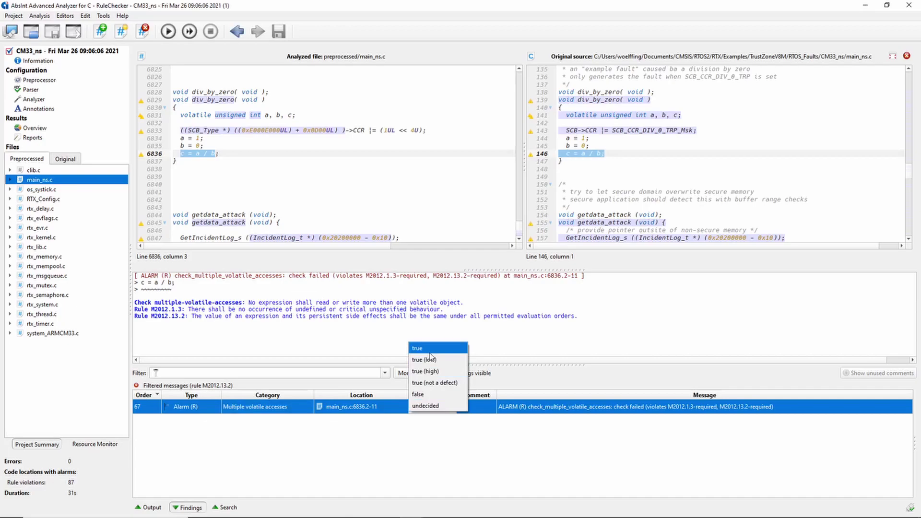
key(Return)
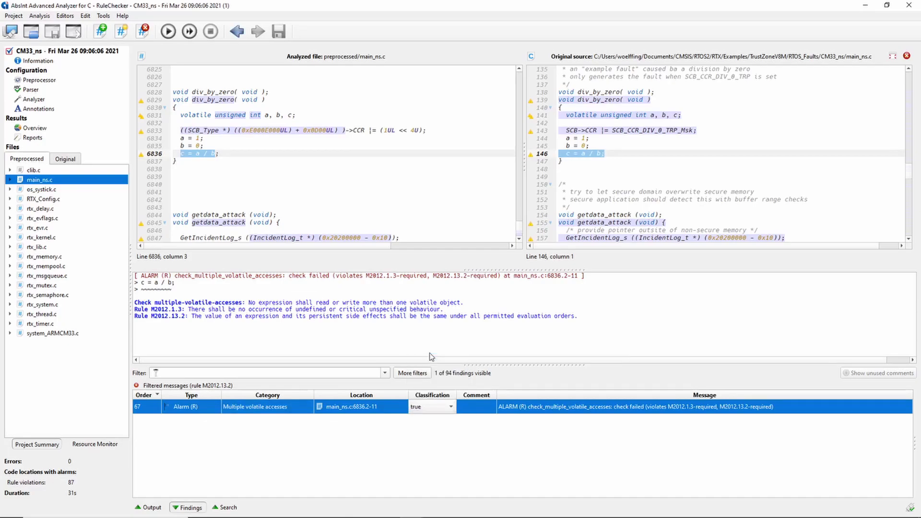
Comment the multiple volatile accesses alarm in main_ns.c with "a and b are both volatile"
double_click(474, 406)
text(a and b are)
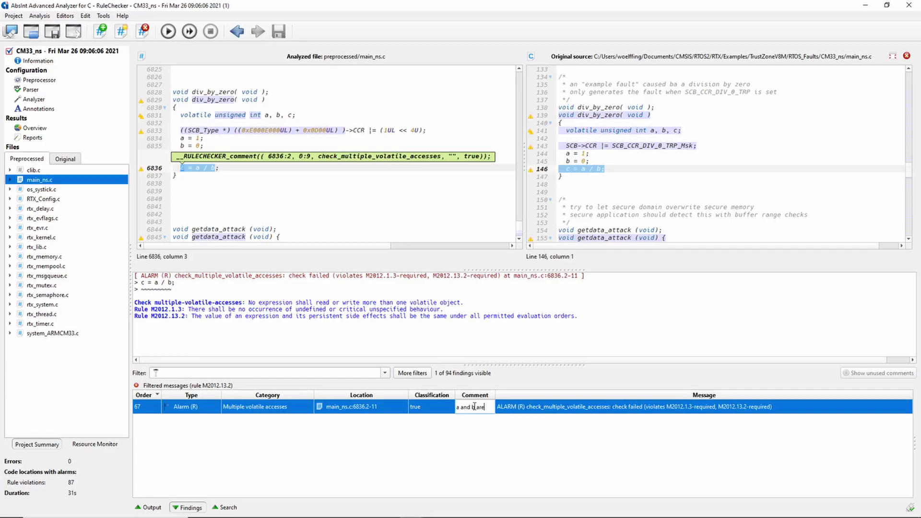
text( both volatile)
key(Return)
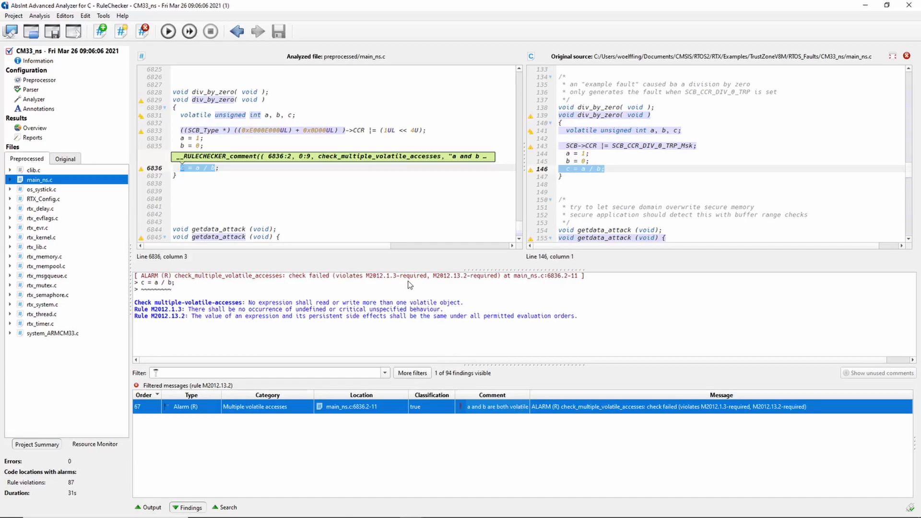
Examine the overall findings by classification with an enlarged pie chart, and open the code metrics
click(33, 129)
click(298, 55)
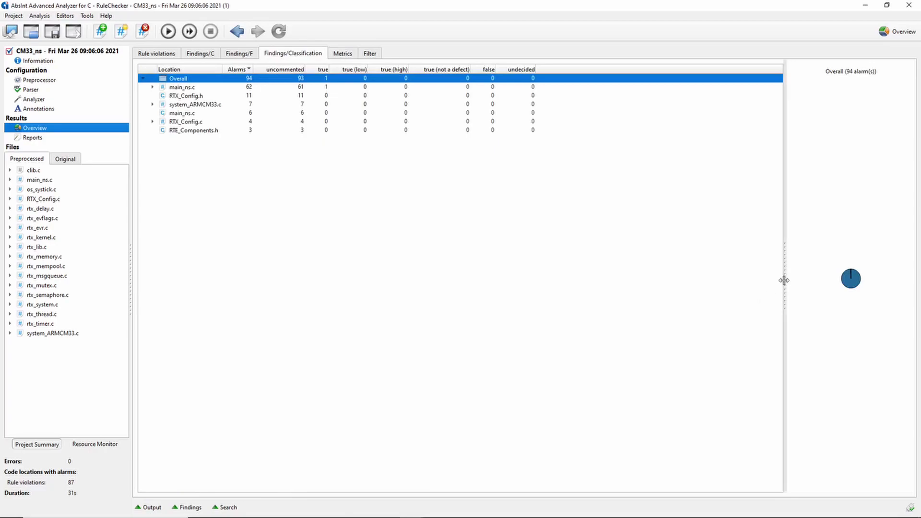
drag(784, 280, 581, 268)
mouse_move(730, 219)
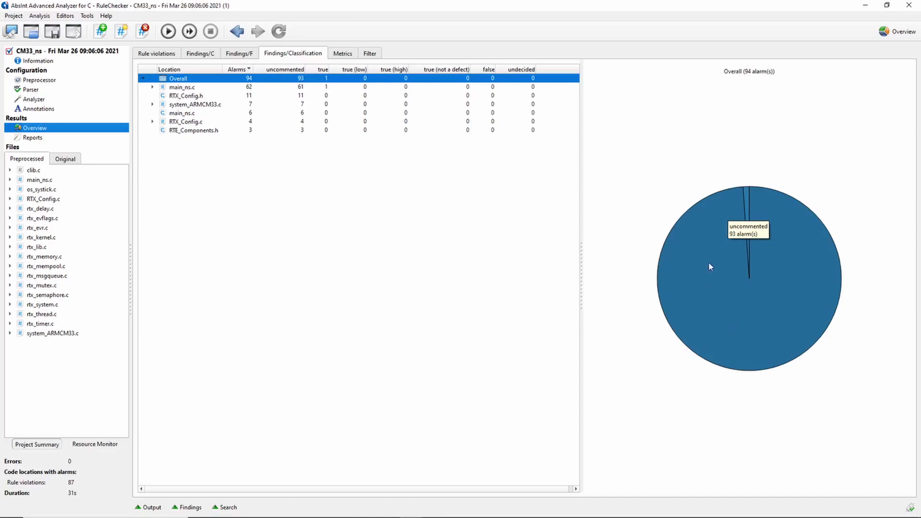
mouse_move(746, 196)
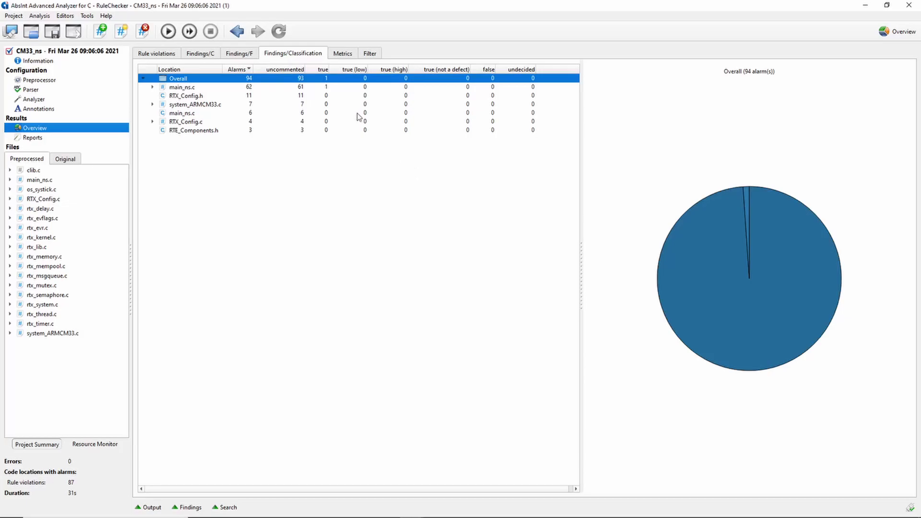
click(342, 54)
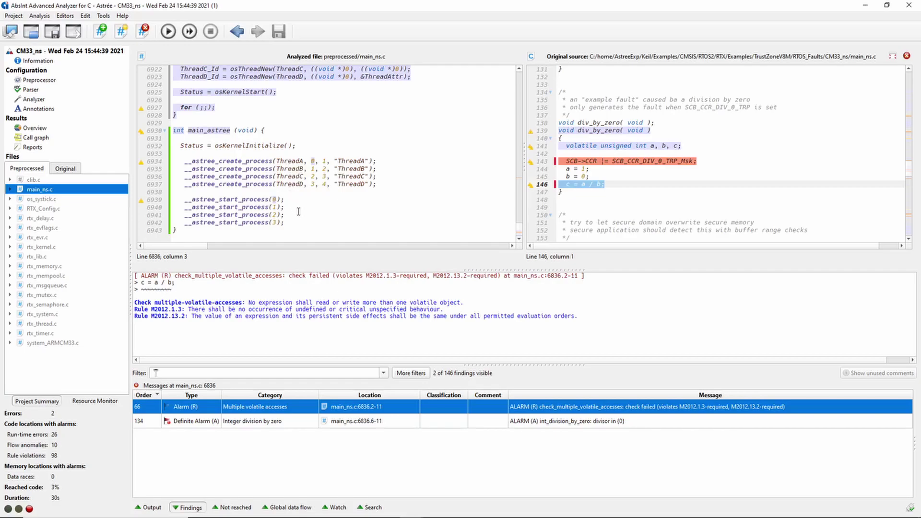
Run the Astrée analysis of CM33_ns and locate the div_by_zero function in the preprocessed main_ns.c
click(167, 32)
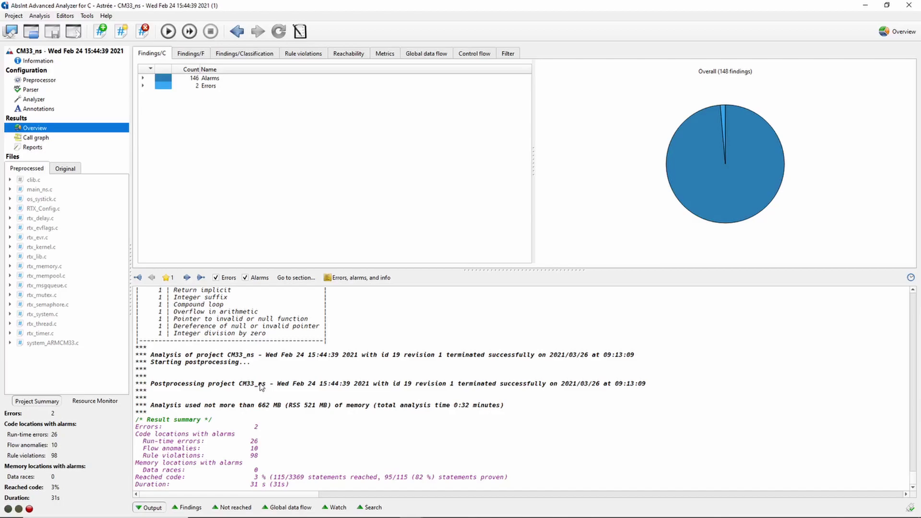
double_click(51, 191)
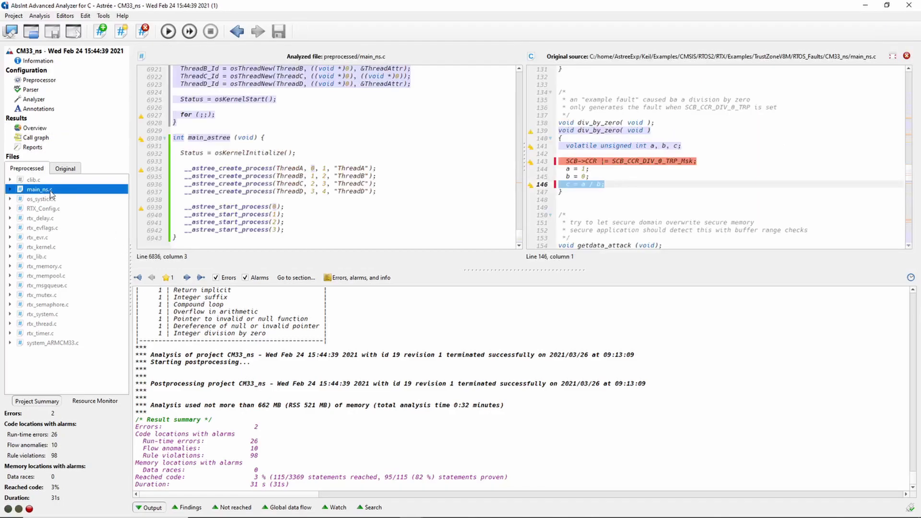
scroll(261, 202, up, 10)
scroll(261, 201, up, 15)
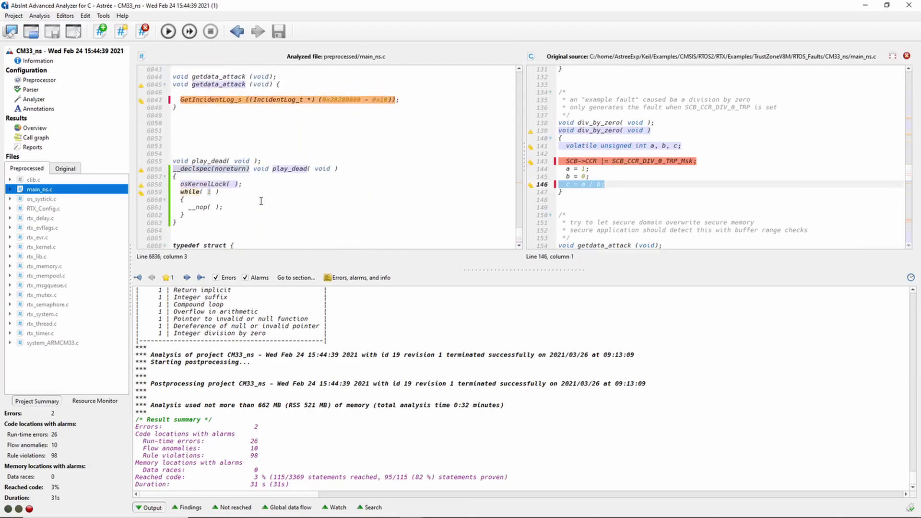
scroll(261, 201, up, 7)
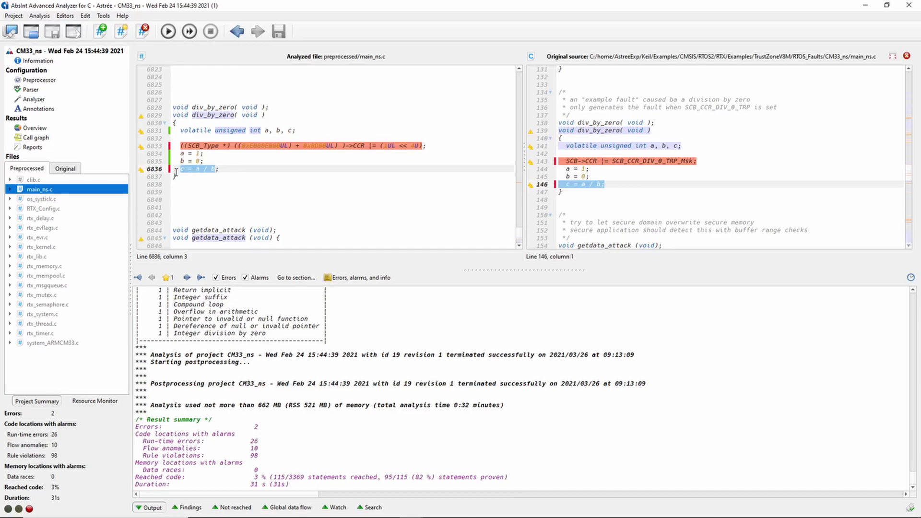
Show the findings for the statement c = a / b and examine the integer division by zero alarm's call context in ThreadD
click(141, 169)
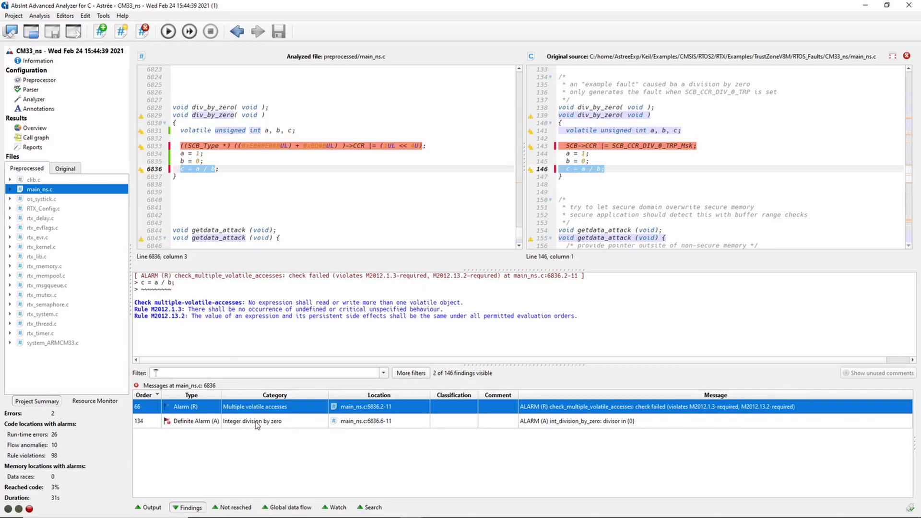
click(257, 423)
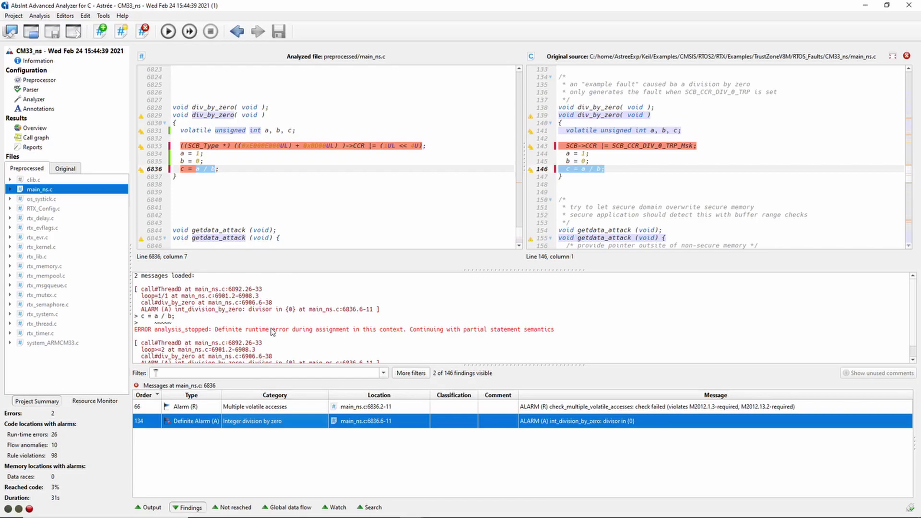
scroll(272, 332, down, 1)
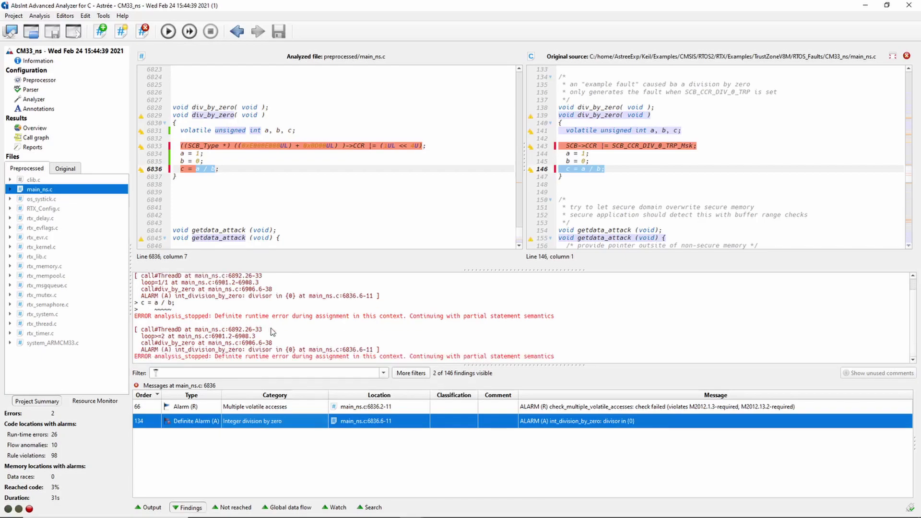
scroll(272, 332, up, 2)
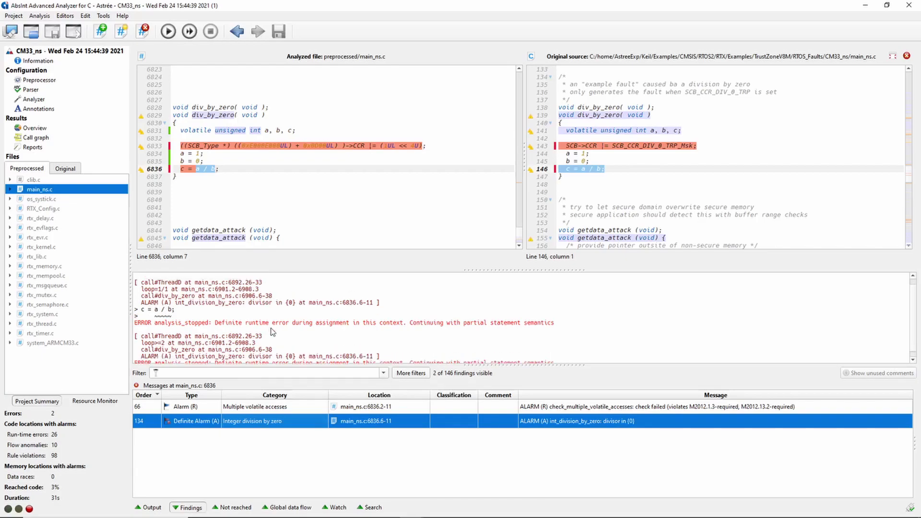
click(259, 310)
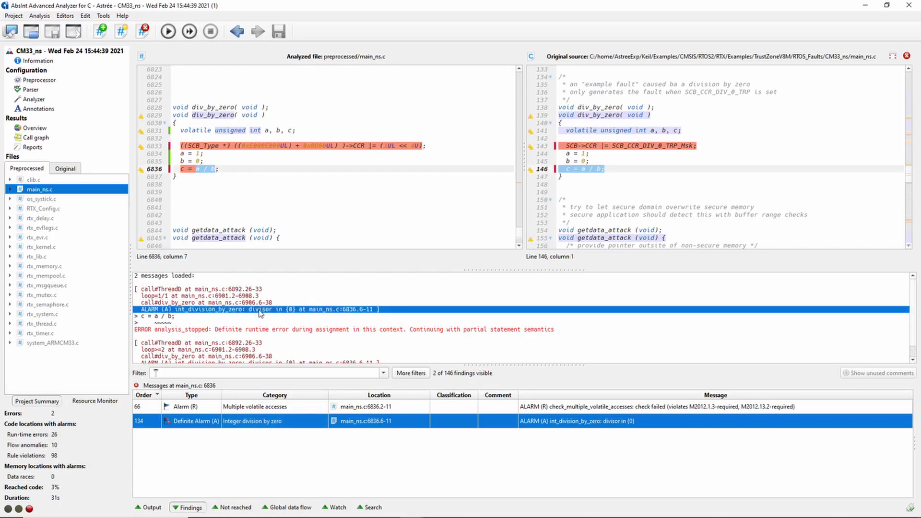